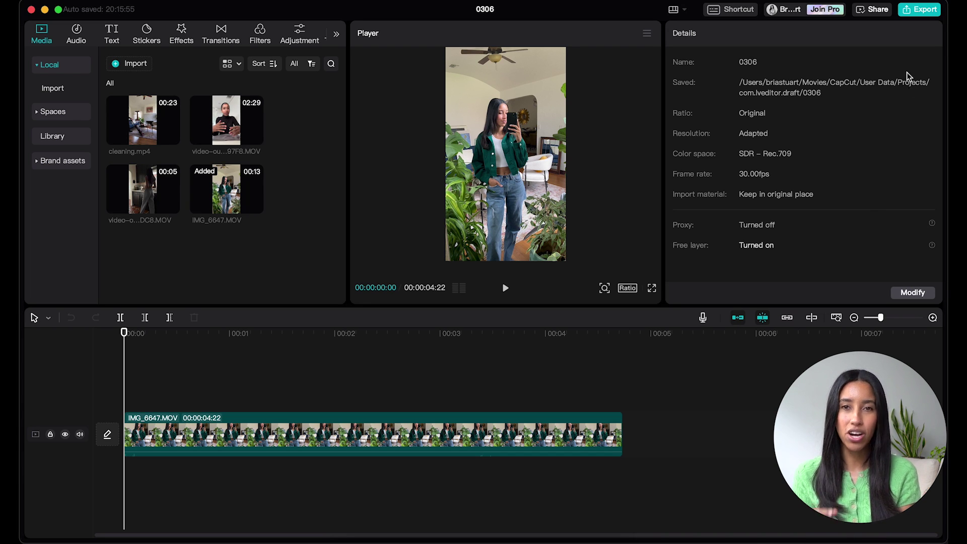
Title the export 'Outfit-of-the-day' and save it to the T7 Shield drive
{"action": "left_click", "coordinate": [919, 10]}
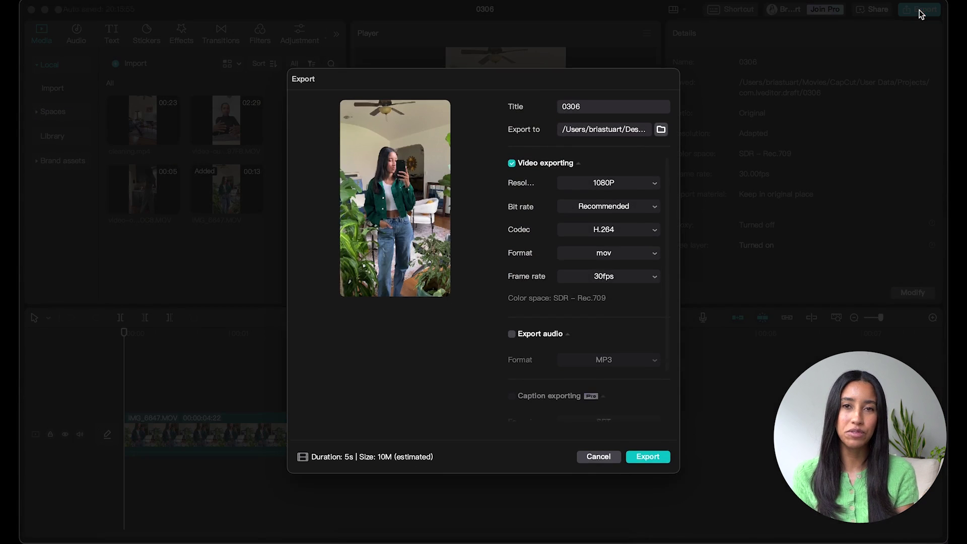
{"action": "left_click", "coordinate": [595, 459]}
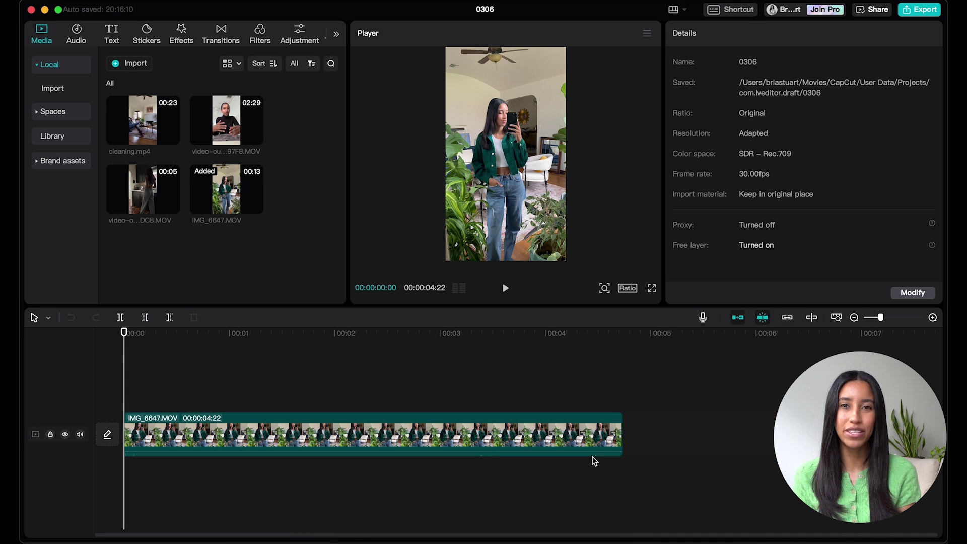
{"action": "key", "text": "super+e"}
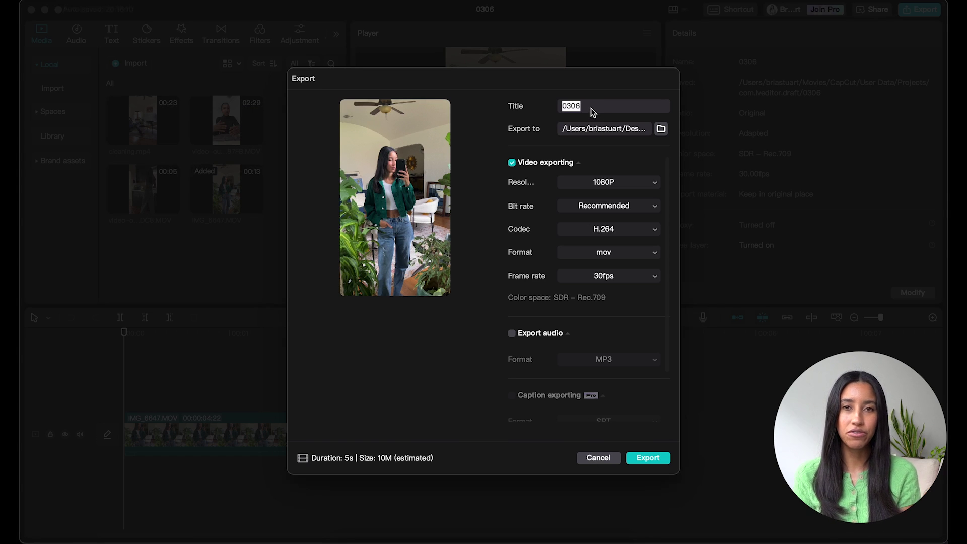
{"action": "type", "text": "Outfit-of-the-day"}
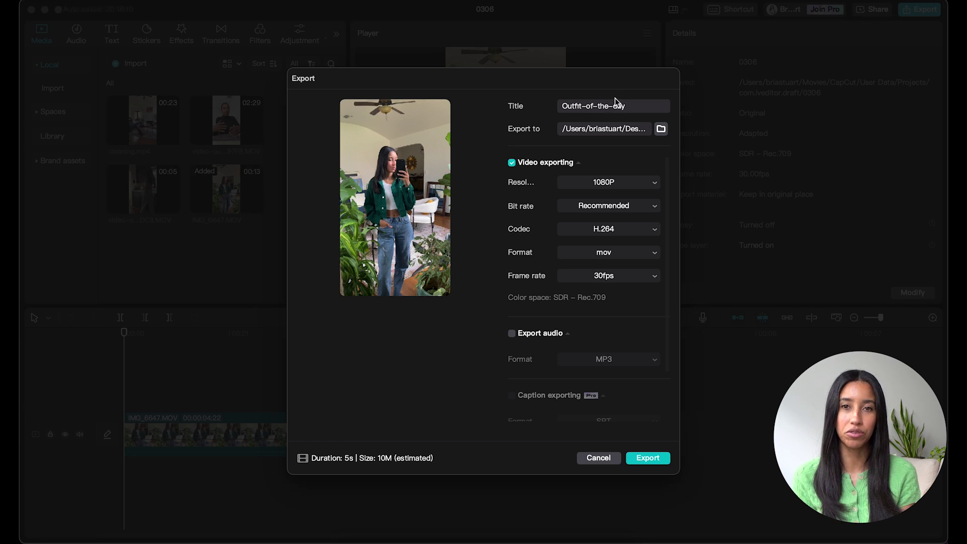
{"action": "left_click", "coordinate": [661, 129]}
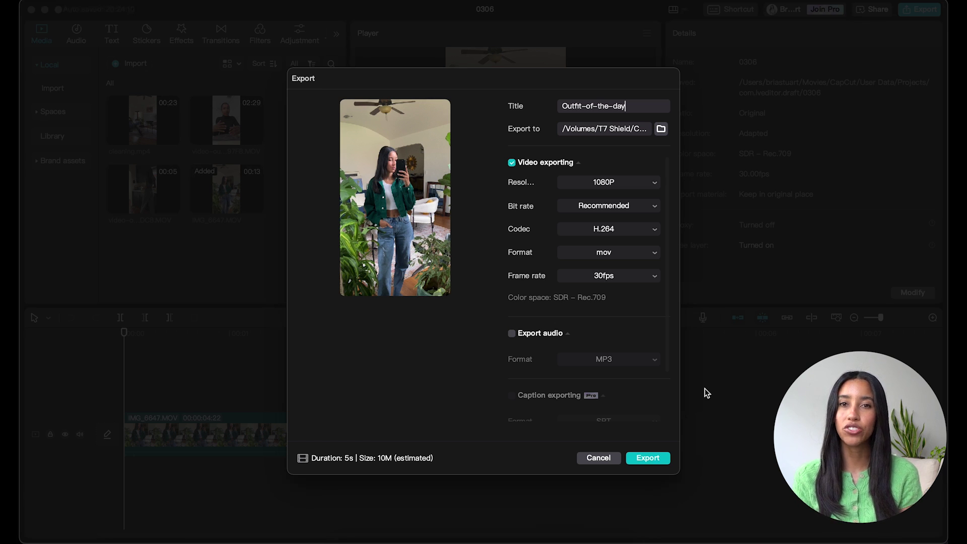
{"action": "left_click", "coordinate": [628, 182]}
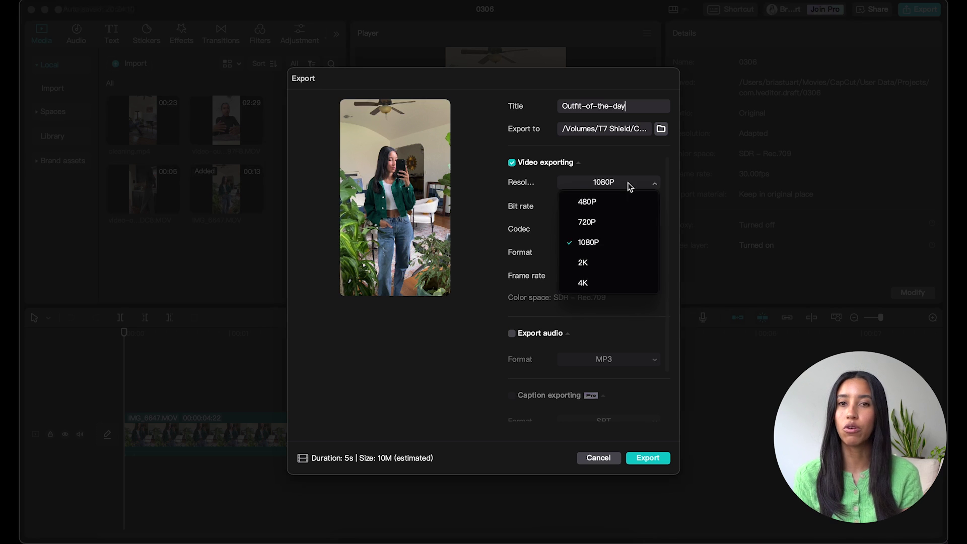
{"action": "left_click", "coordinate": [617, 284]}
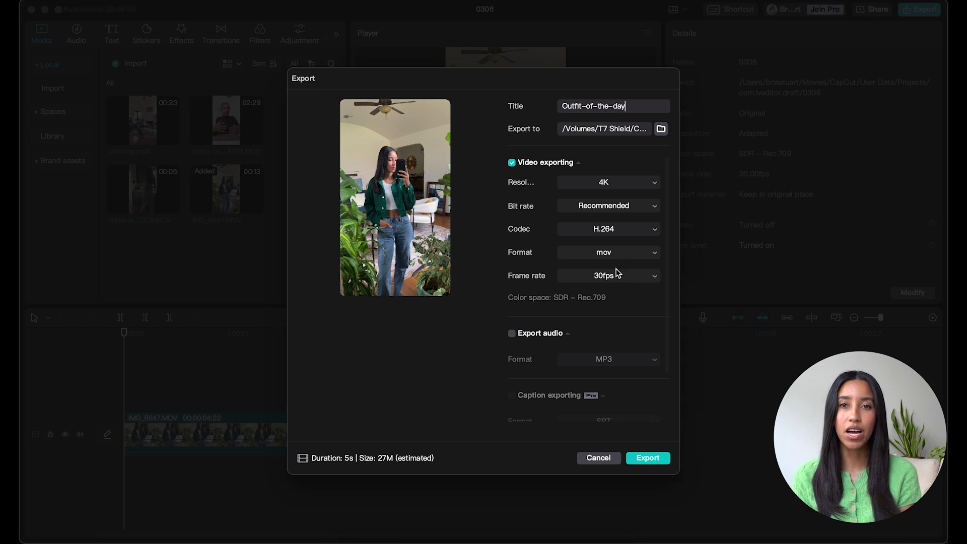
{"action": "left_click", "coordinate": [619, 187]}
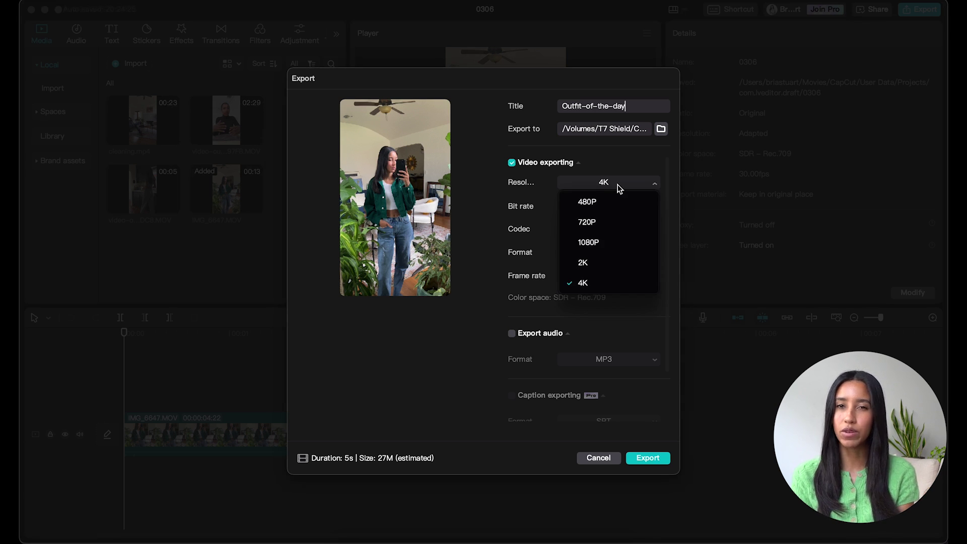
{"action": "left_click", "coordinate": [610, 222]}
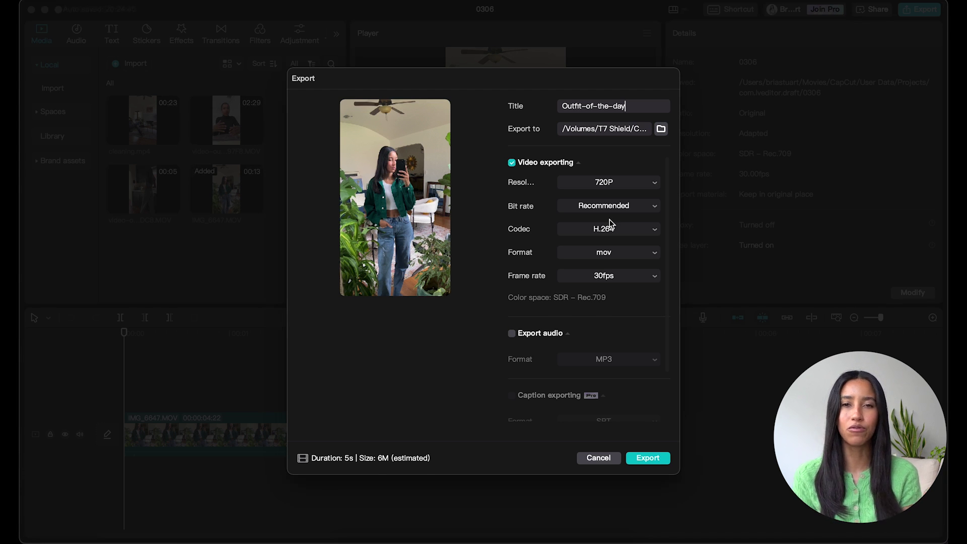
{"action": "left_click", "coordinate": [610, 185]}
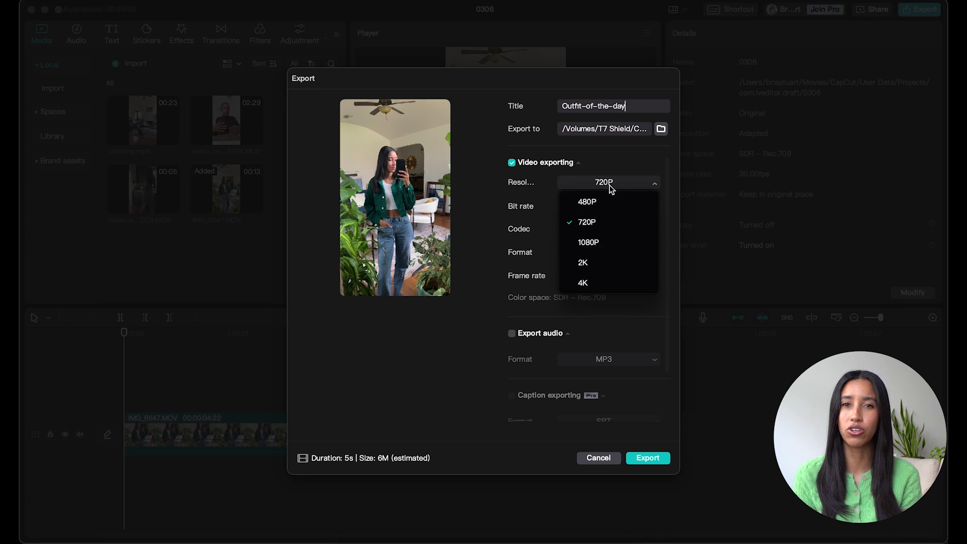
{"action": "left_click", "coordinate": [598, 241]}
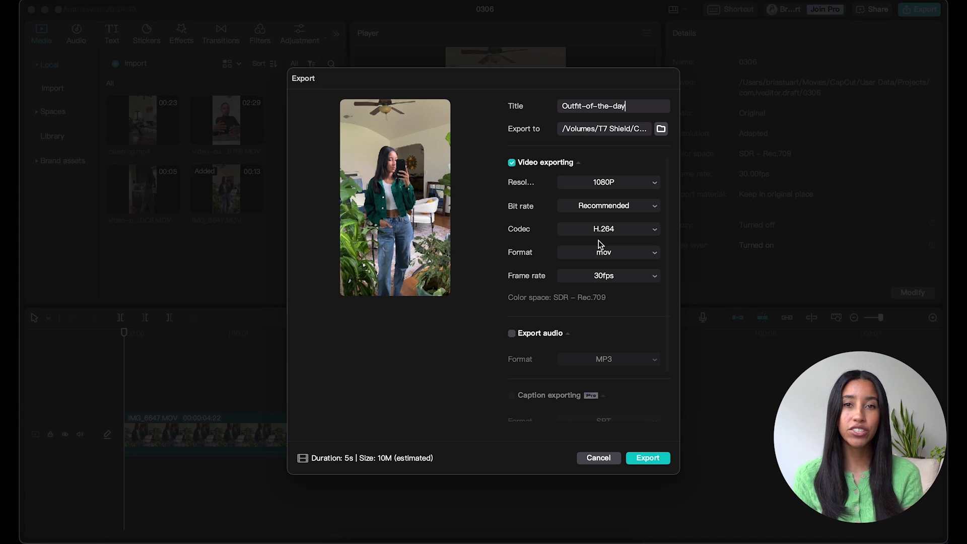
{"action": "left_click", "coordinate": [602, 208]}
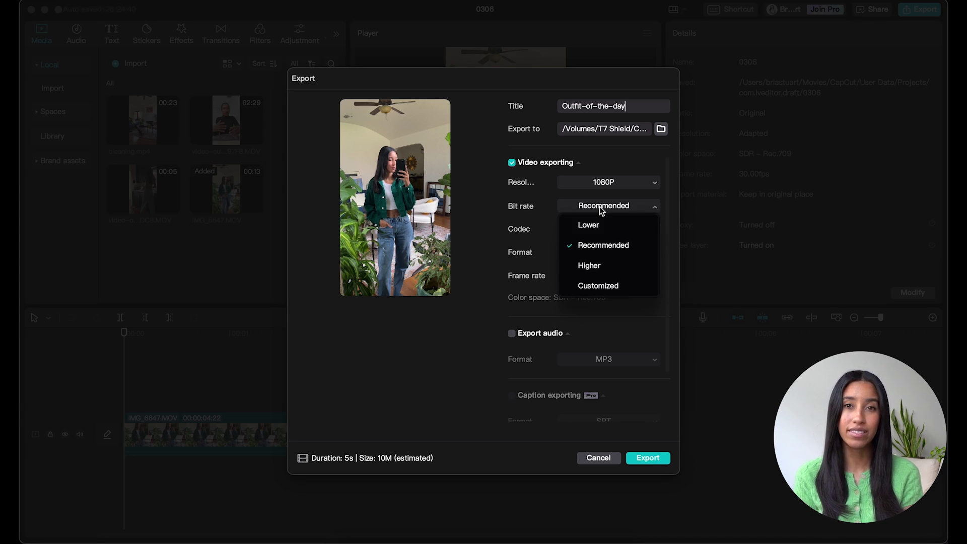
{"action": "left_click", "coordinate": [598, 266]}
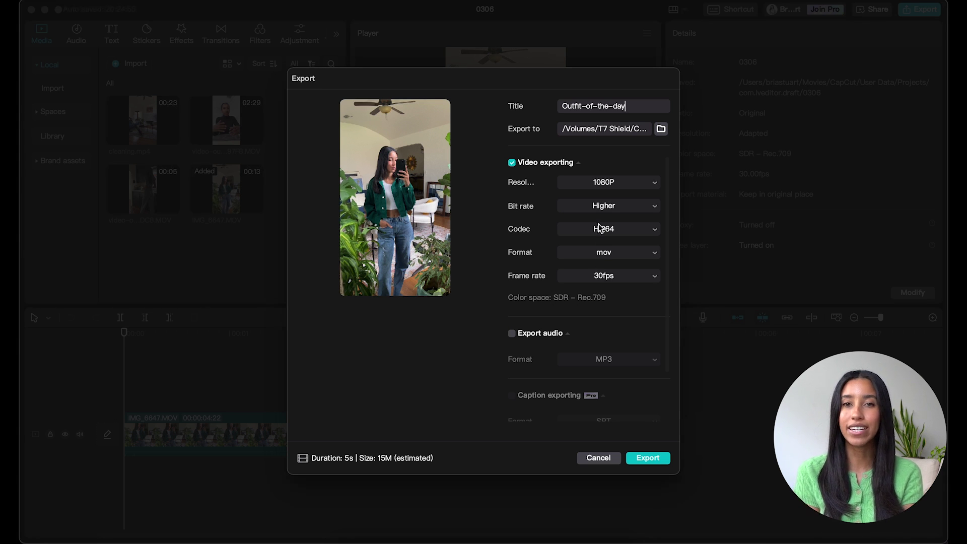
{"action": "left_click", "coordinate": [599, 209]}
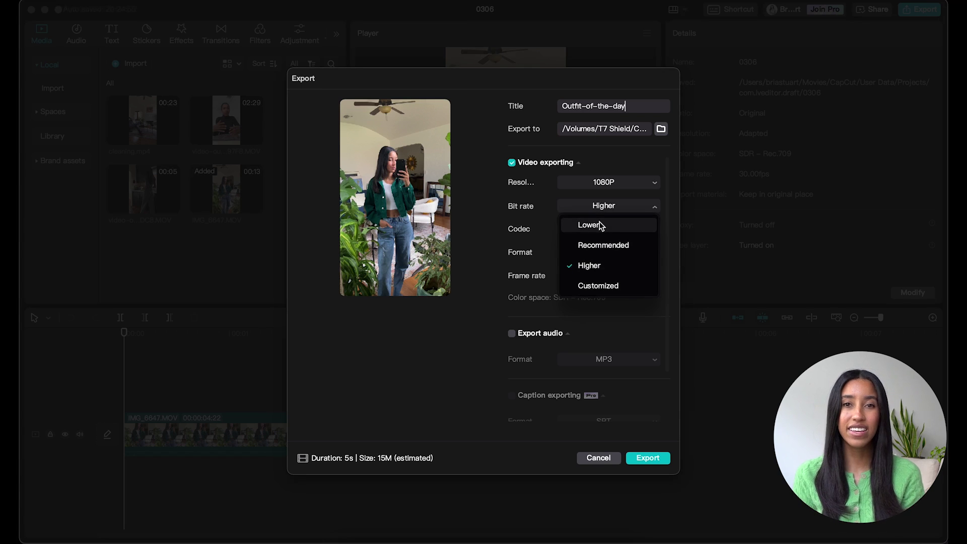
{"action": "left_click", "coordinate": [599, 225]}
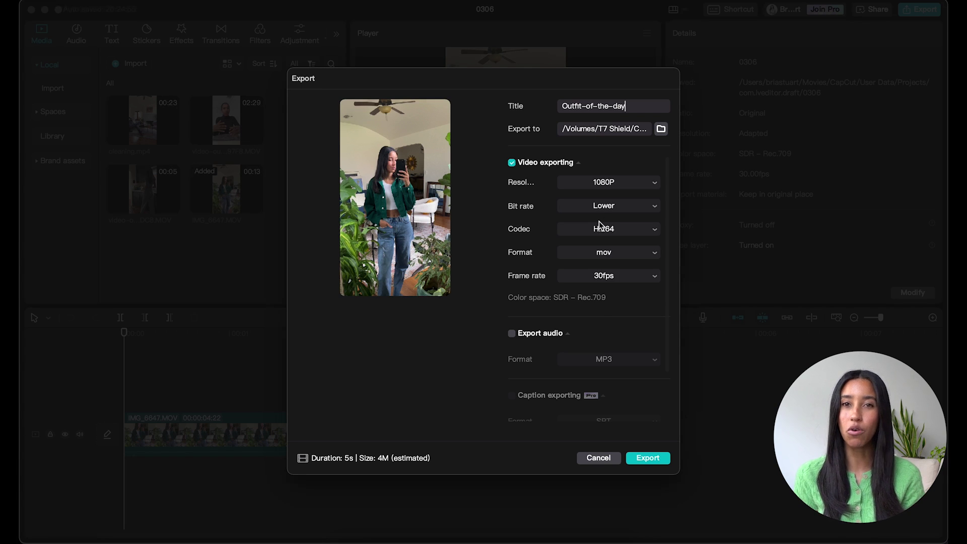
{"action": "left_click", "coordinate": [599, 207]}
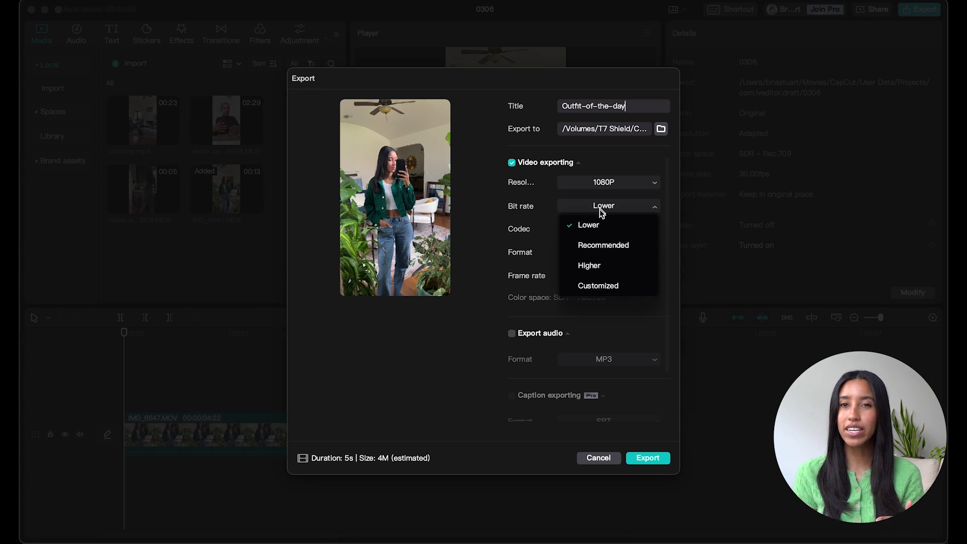
{"action": "left_click", "coordinate": [597, 285]}
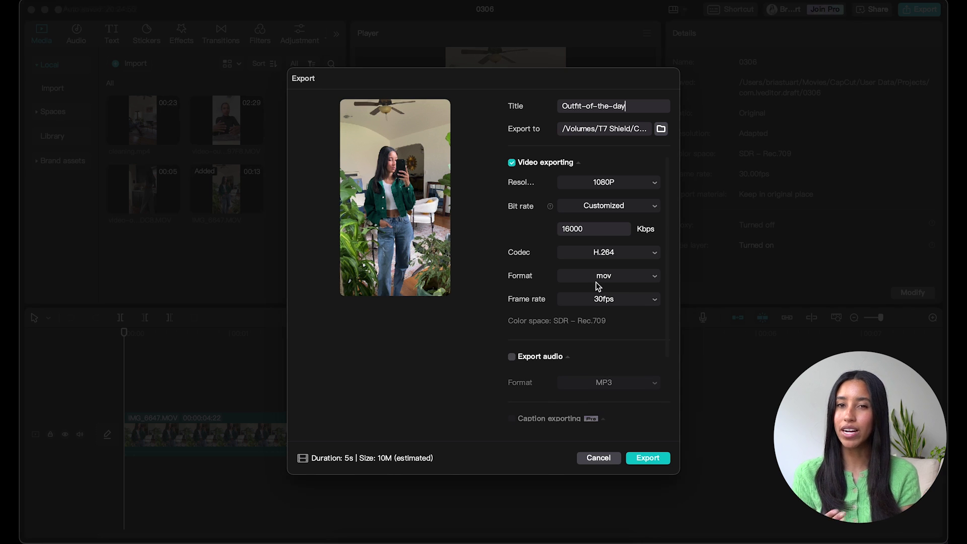
{"action": "type", "text": "18000"}
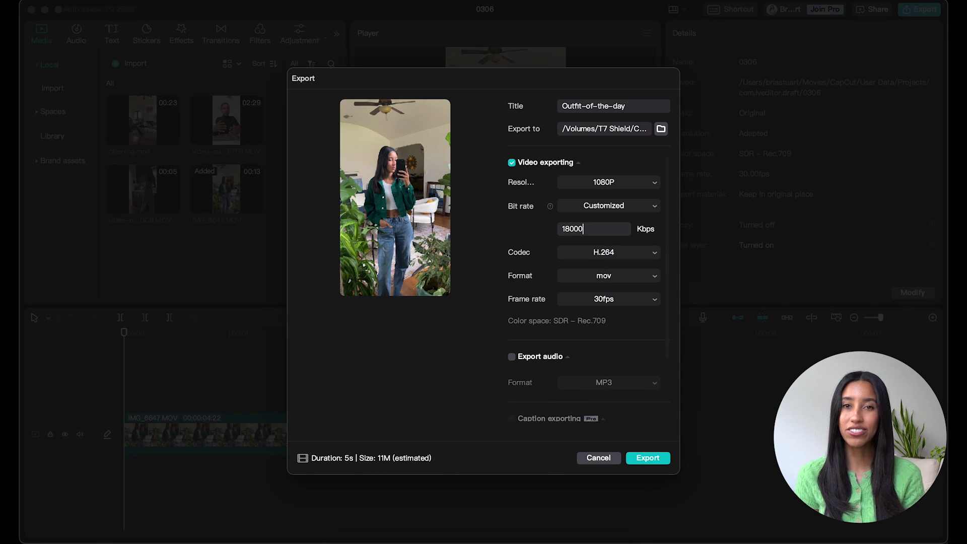
{"action": "left_click", "coordinate": [595, 206]}
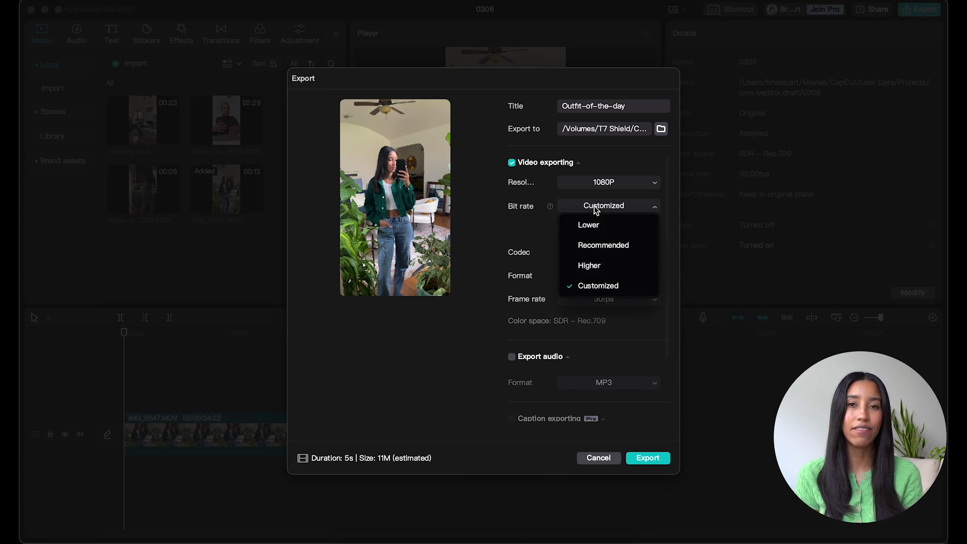
{"action": "left_click", "coordinate": [592, 245]}
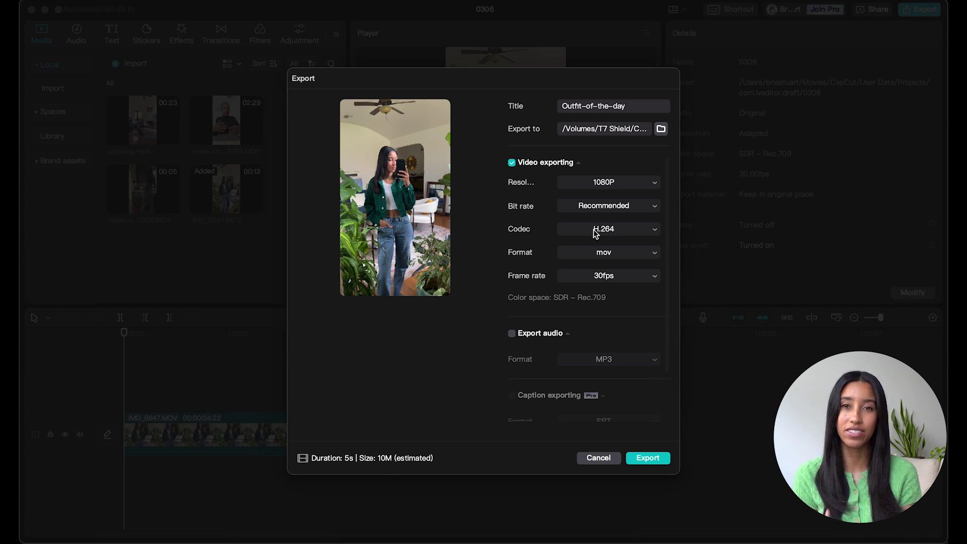
{"action": "left_click", "coordinate": [594, 230]}
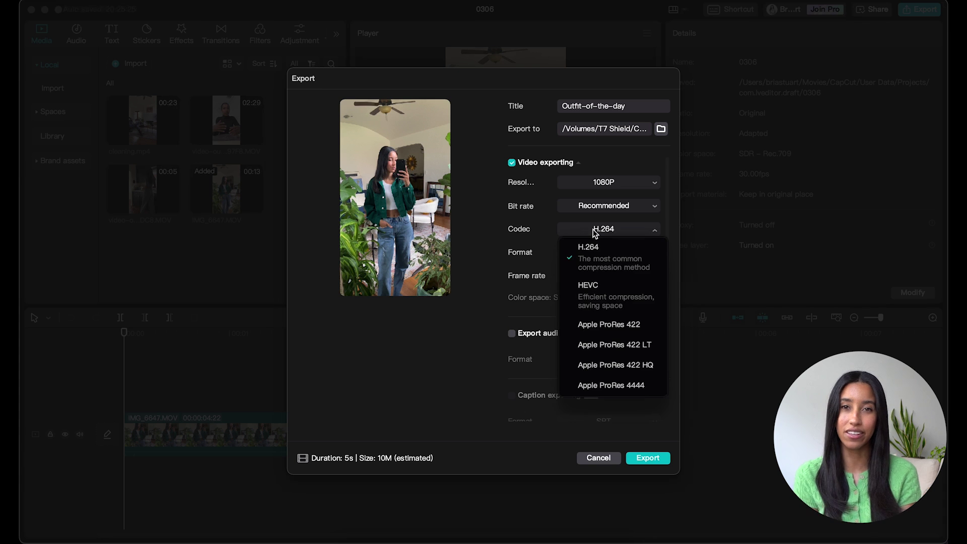
{"action": "left_click", "coordinate": [593, 286]}
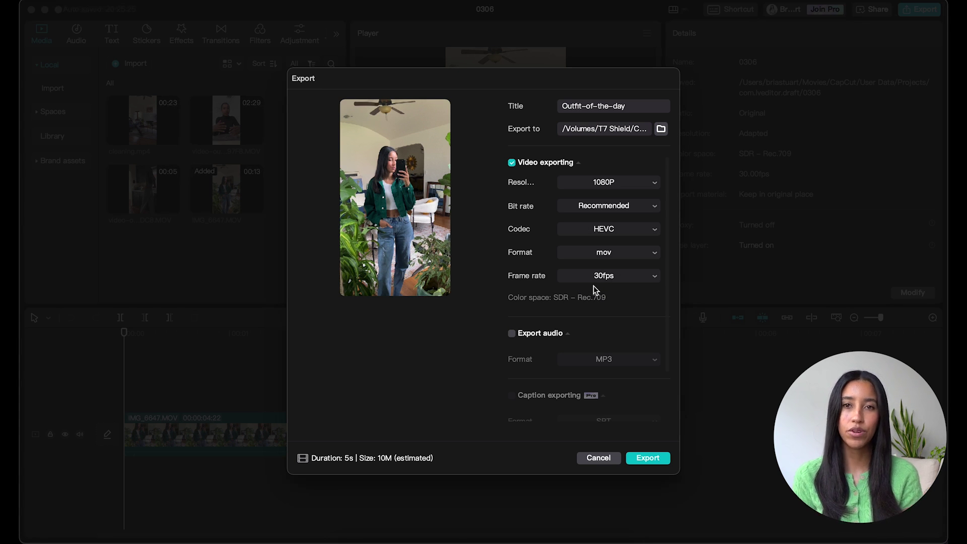
{"action": "left_click", "coordinate": [606, 235]}
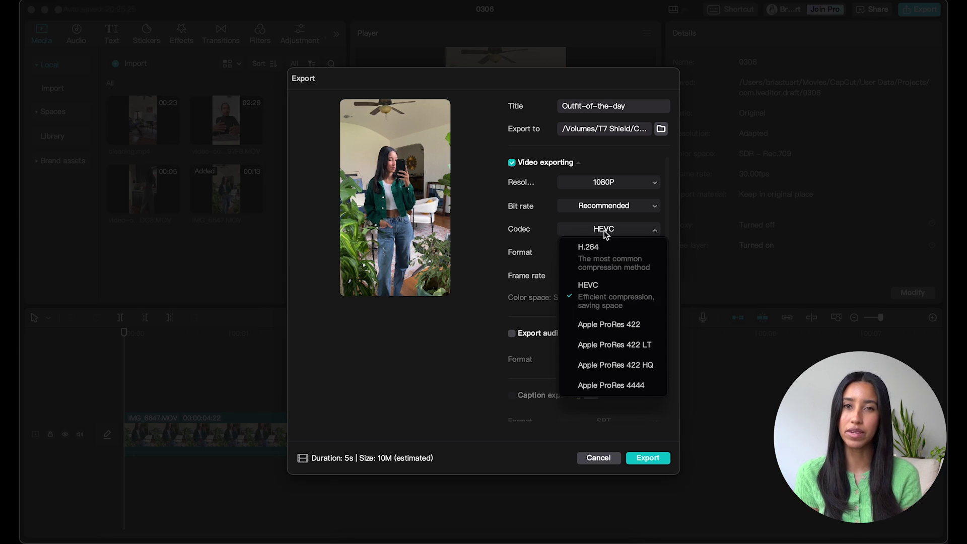
{"action": "left_click", "coordinate": [607, 326]}
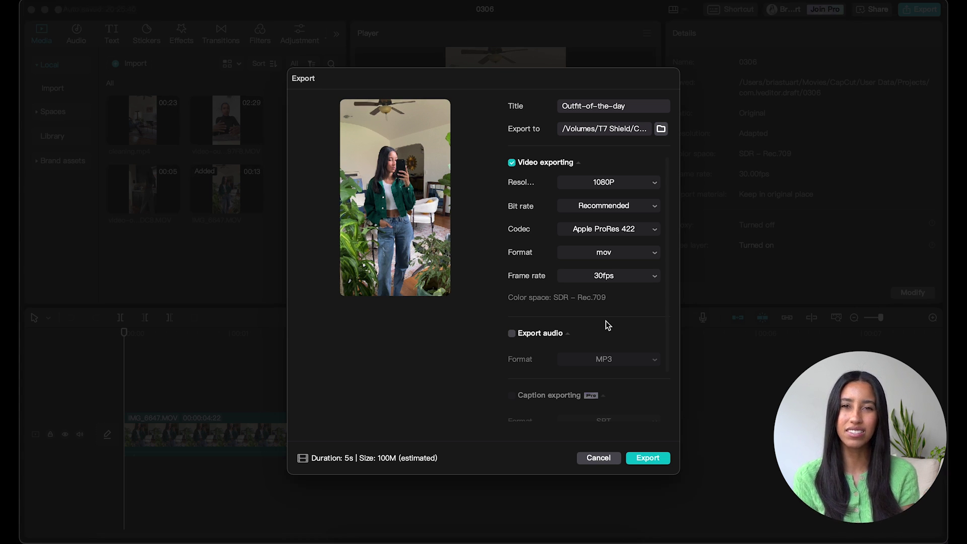
{"action": "left_click", "coordinate": [622, 233]}
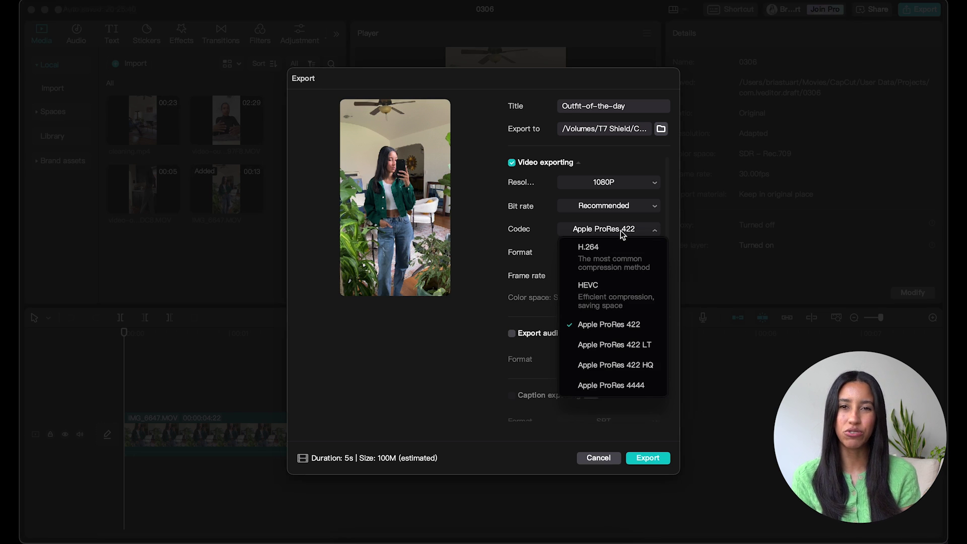
{"action": "left_click", "coordinate": [619, 251]}
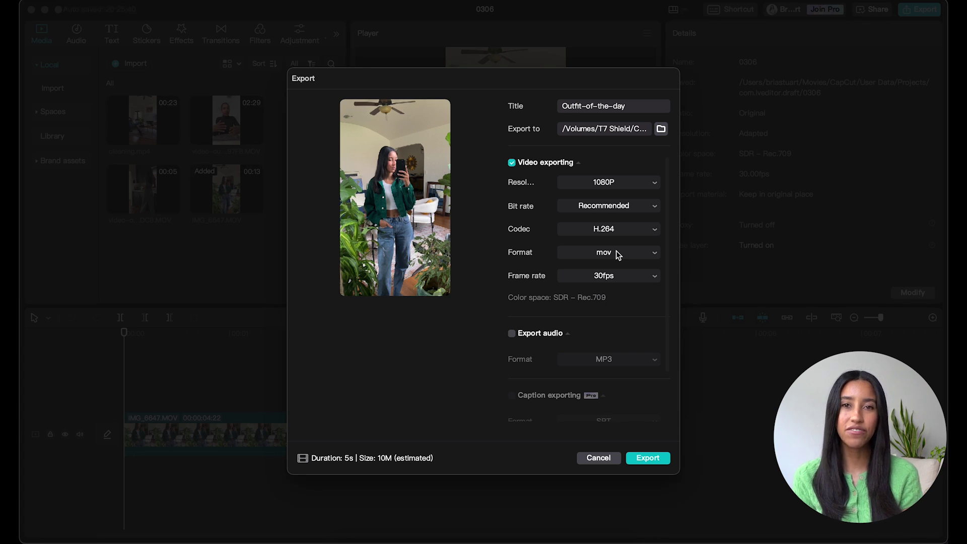
Set the export format to mov after briefly choosing mp4
{"action": "left_click", "coordinate": [616, 253]}
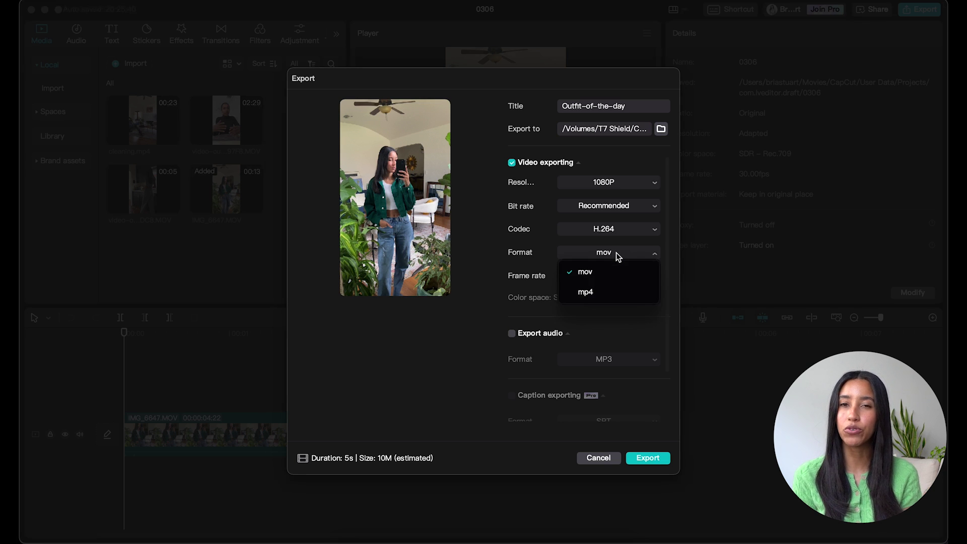
{"action": "left_click", "coordinate": [611, 293]}
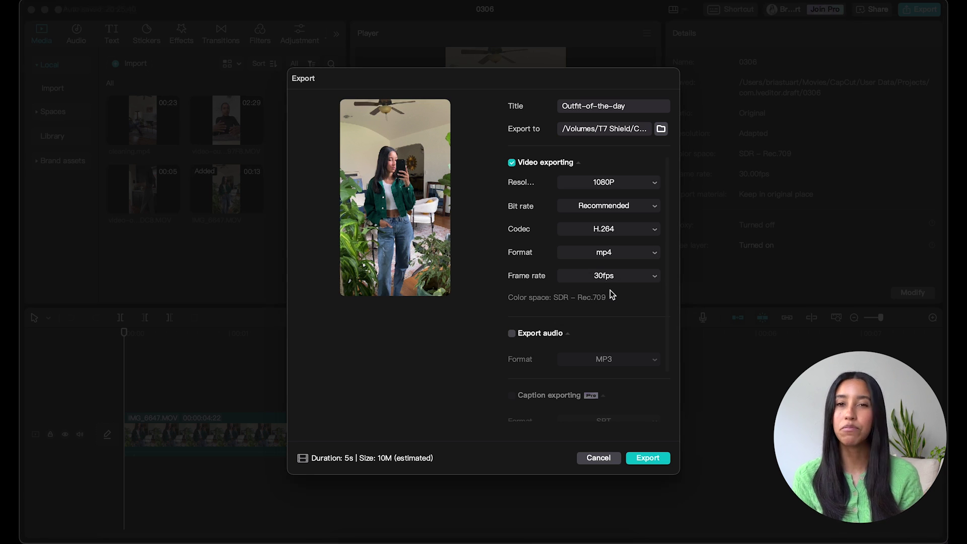
{"action": "left_click", "coordinate": [613, 252]}
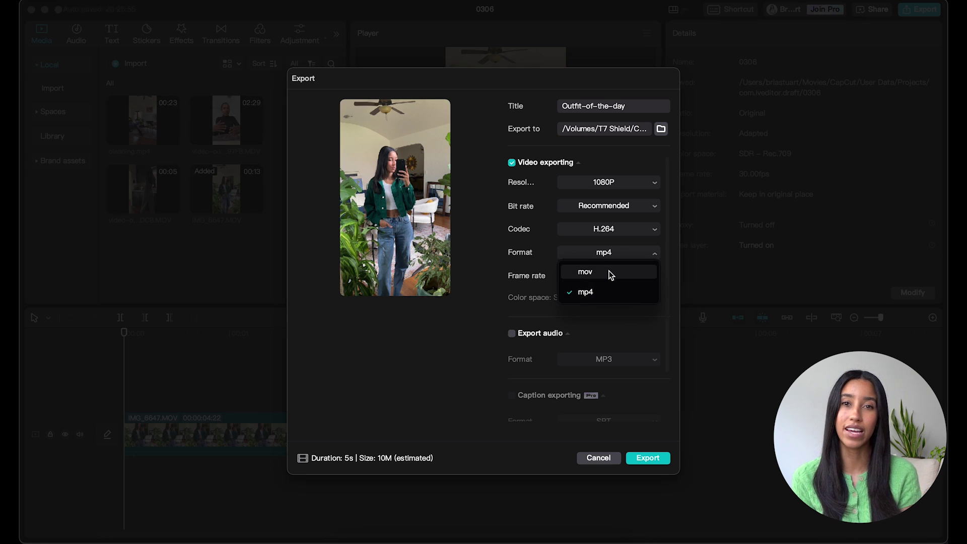
{"action": "left_click", "coordinate": [609, 273]}
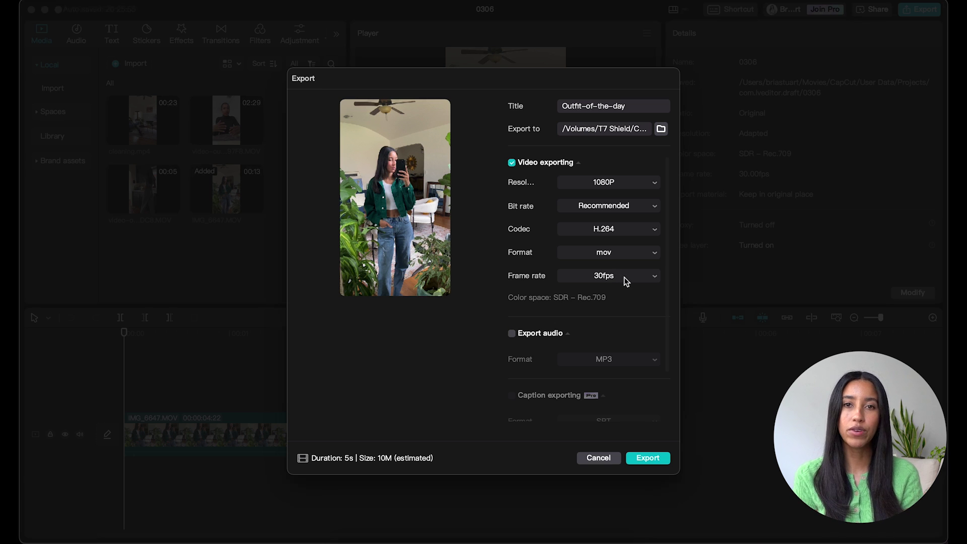
Try 60fps, return the frame rate to 30fps, and switch off video exporting
{"action": "left_click", "coordinate": [624, 277]}
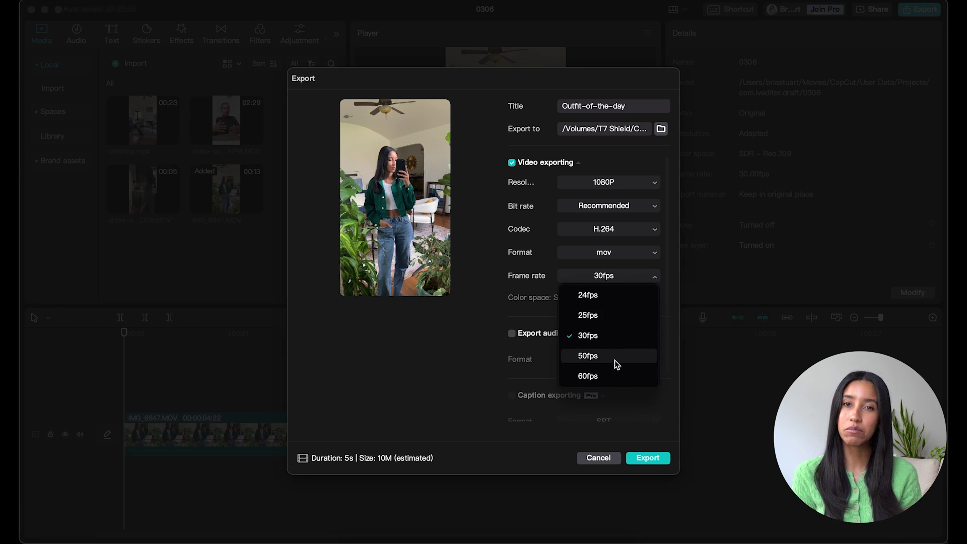
{"action": "left_click", "coordinate": [613, 373]}
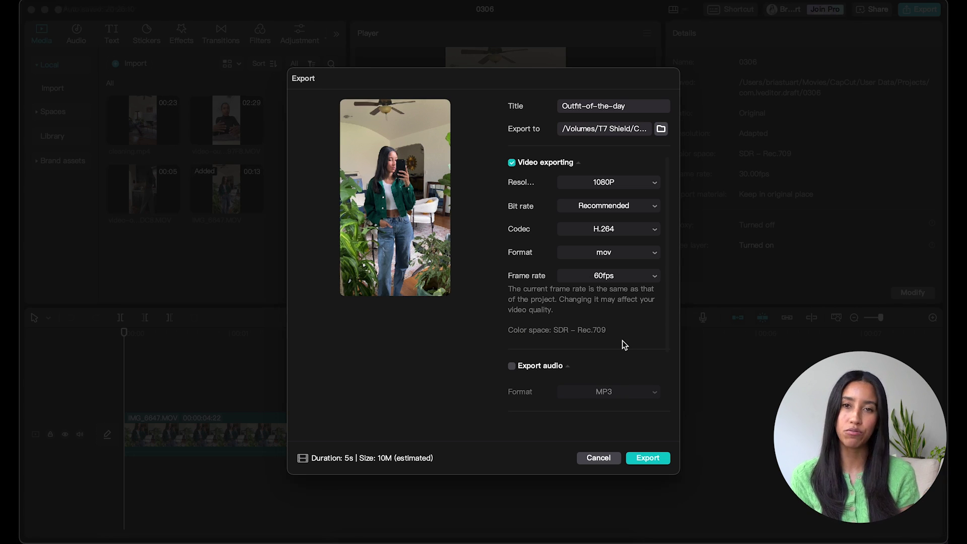
{"action": "left_click", "coordinate": [621, 277]}
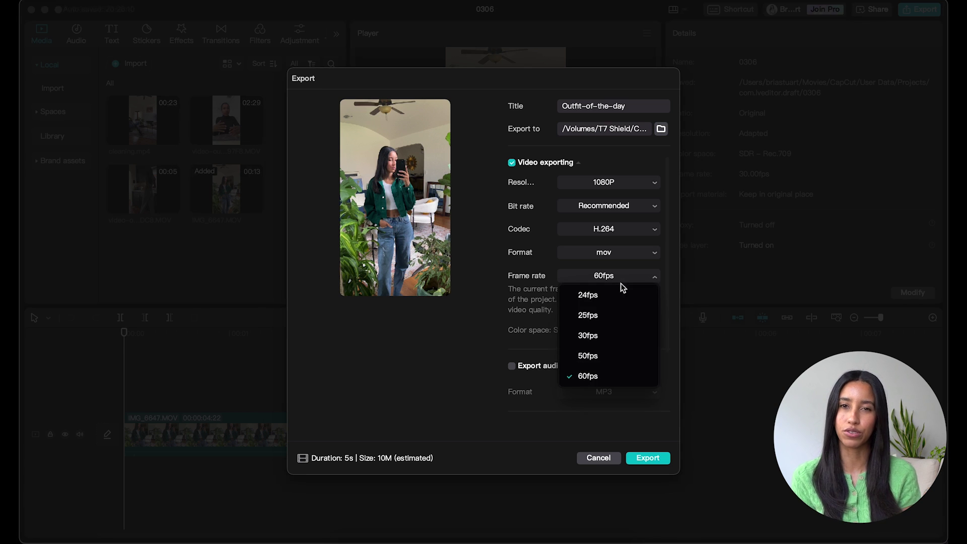
{"action": "left_click", "coordinate": [607, 337]}
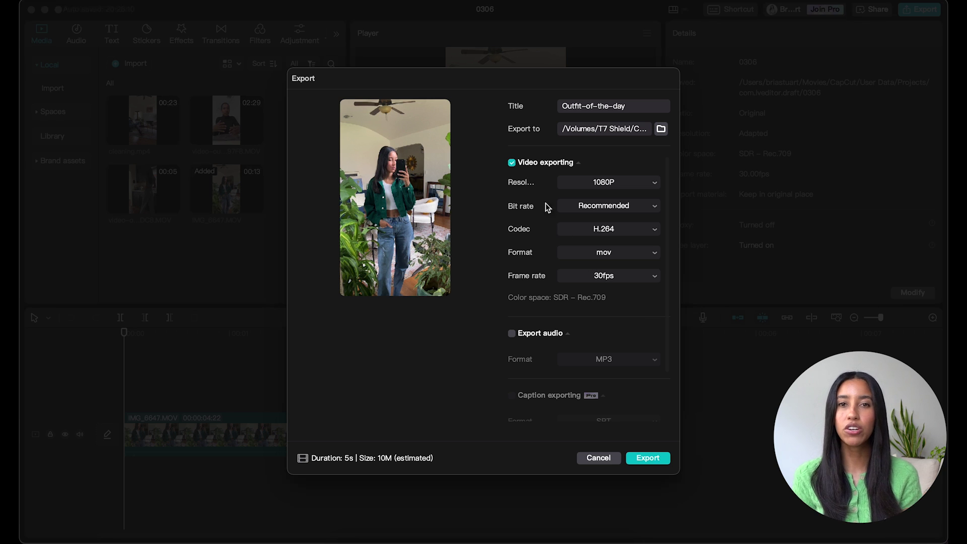
{"action": "left_click", "coordinate": [512, 162]}
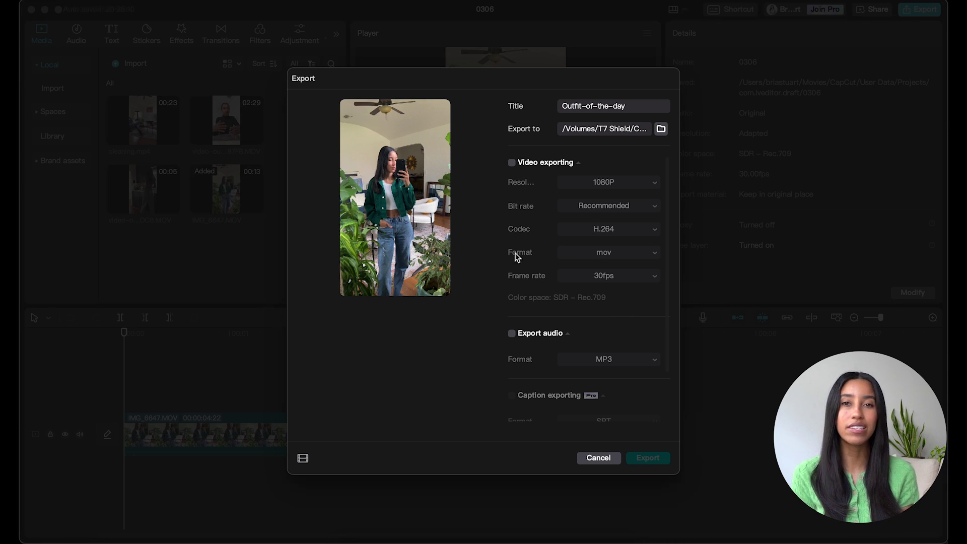
Enable audio export in MP3 after trying WAV and AAC, then re-enable video export
{"action": "left_click", "coordinate": [512, 334]}
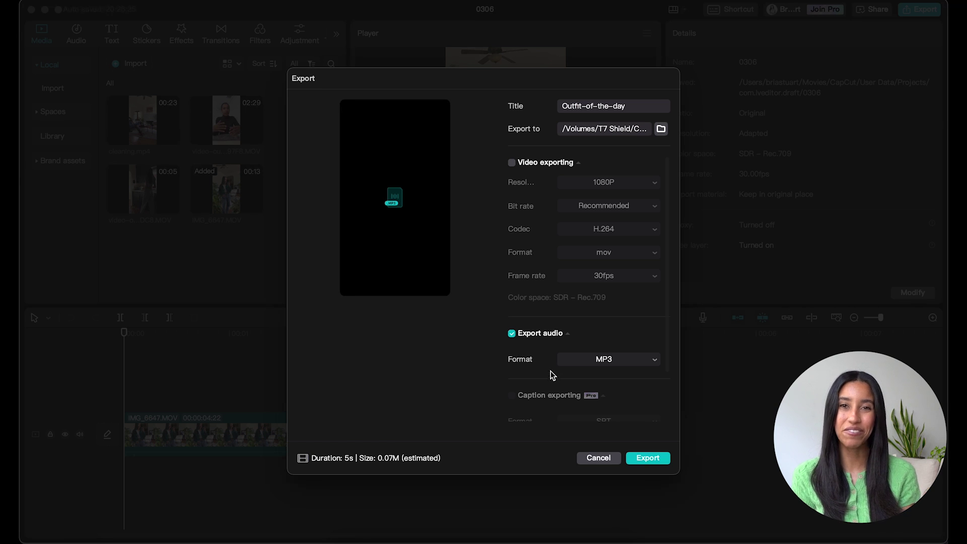
{"action": "left_click", "coordinate": [588, 361]}
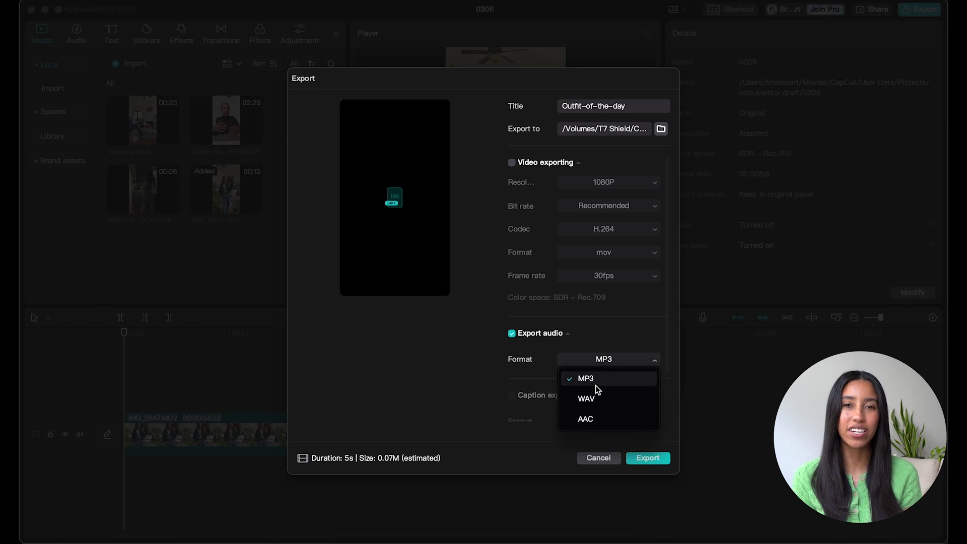
{"action": "left_click", "coordinate": [599, 400]}
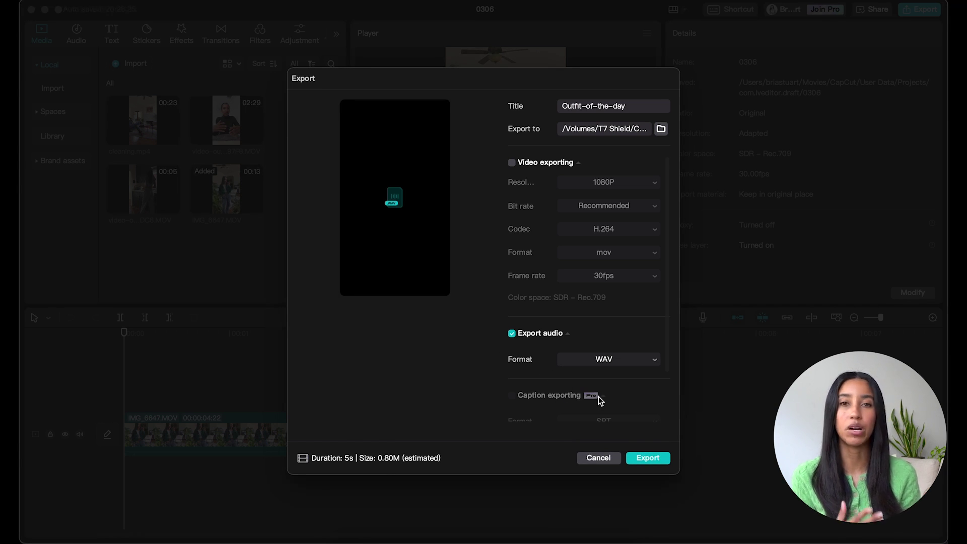
{"action": "left_click", "coordinate": [615, 361]}
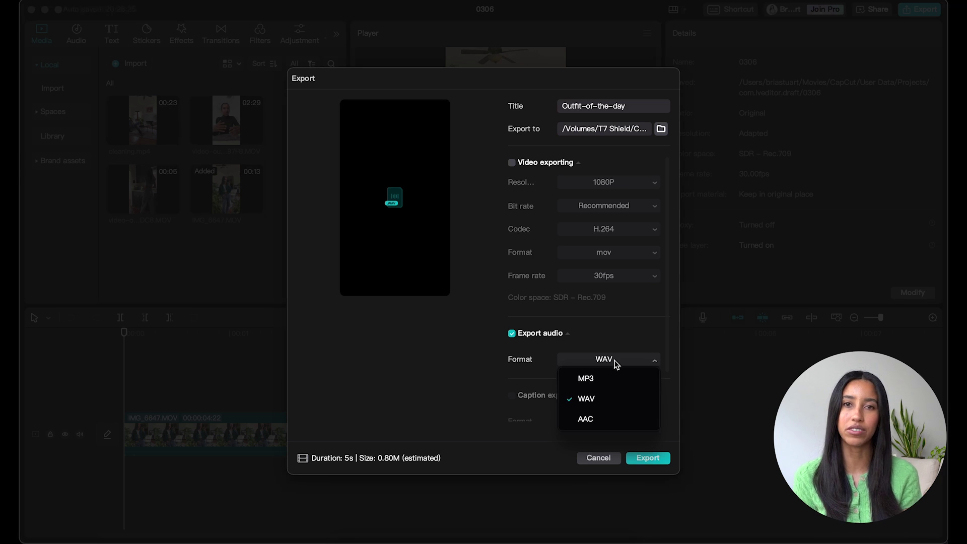
{"action": "left_click", "coordinate": [598, 417]}
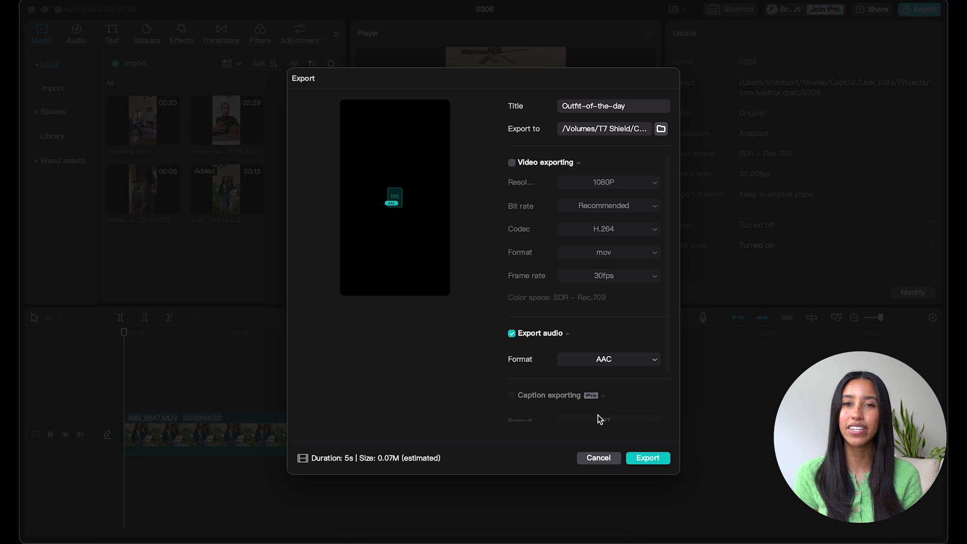
{"action": "left_click", "coordinate": [604, 360]}
{"action": "left_click", "coordinate": [599, 379]}
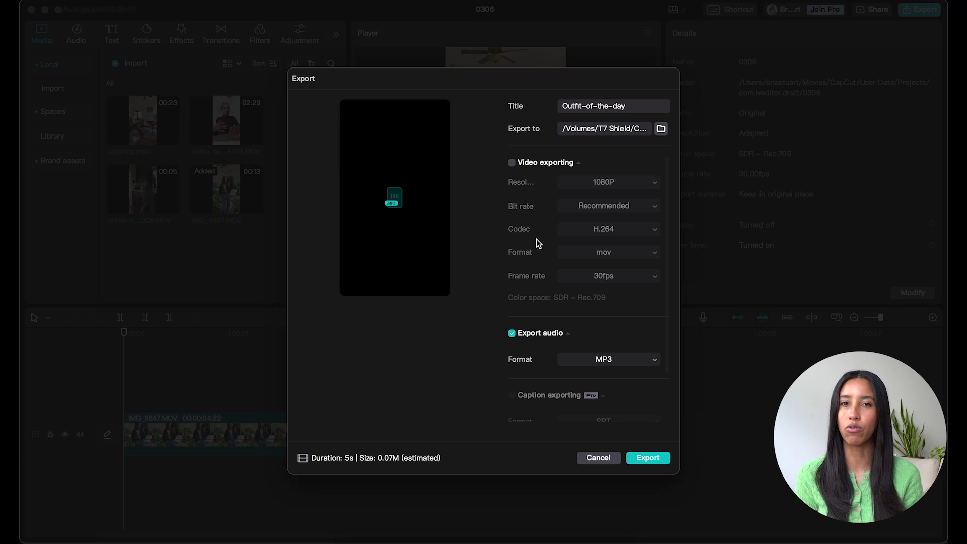
{"action": "left_click", "coordinate": [511, 162]}
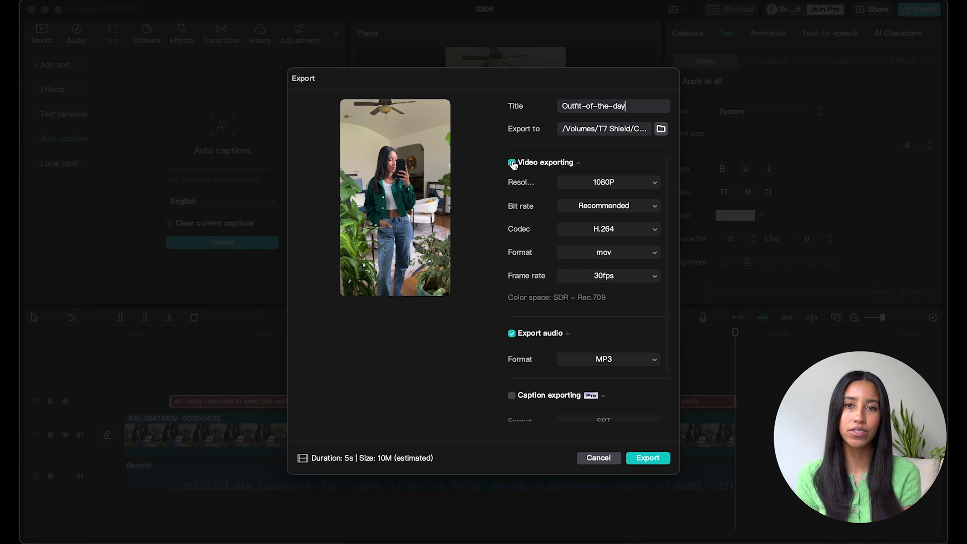
Enable caption export in TXT format and turn on the copyright check
{"action": "scroll", "coordinate": [514, 358], "scroll_direction": "down", "scroll_amount": 3}
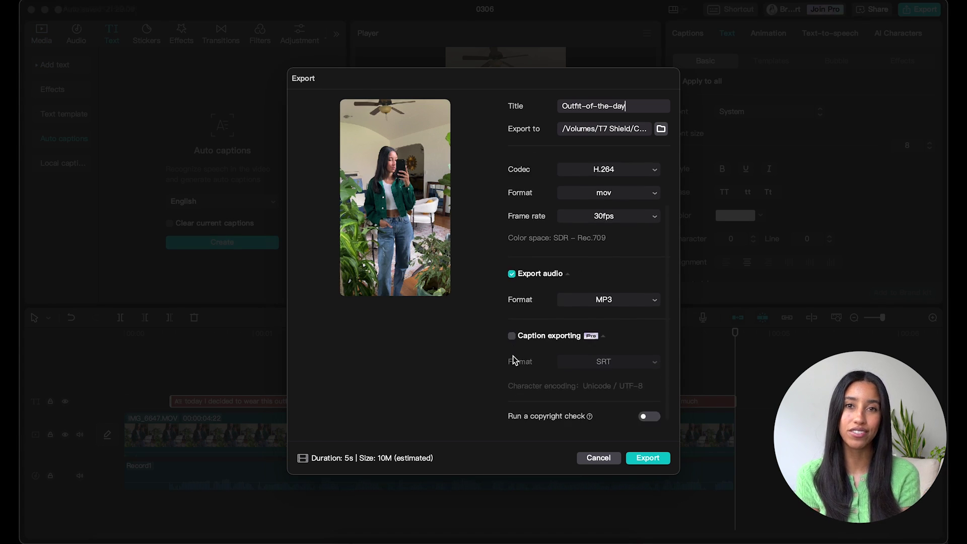
{"action": "left_click", "coordinate": [512, 336]}
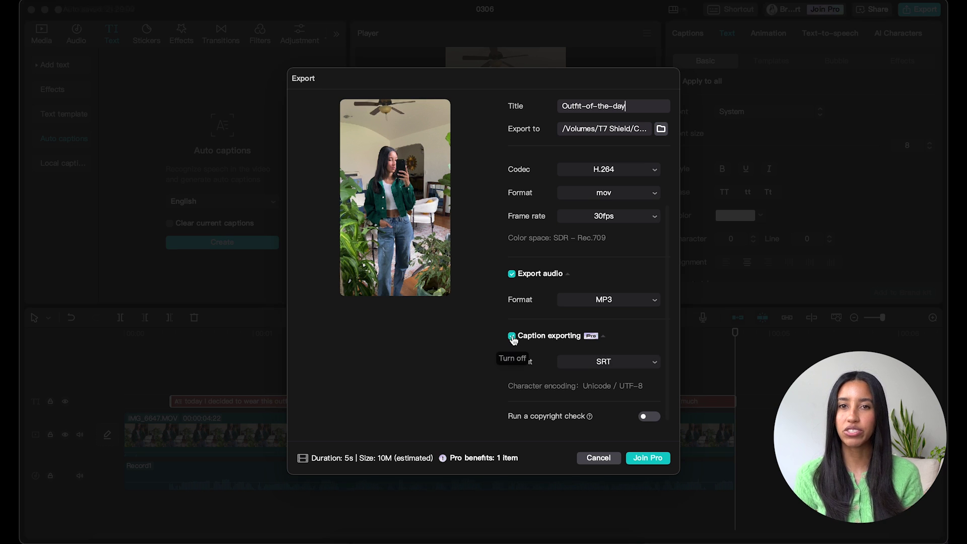
{"action": "left_click", "coordinate": [588, 361]}
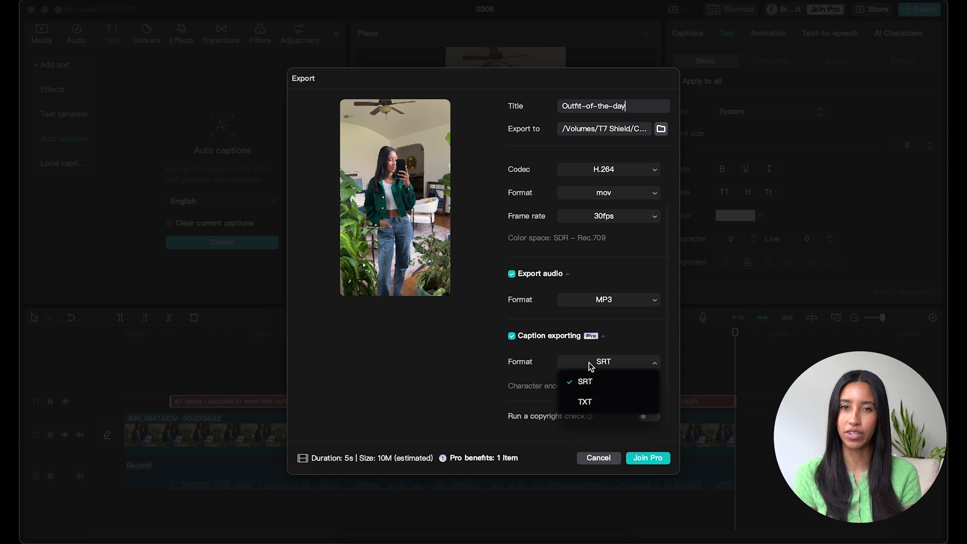
{"action": "left_click", "coordinate": [587, 401]}
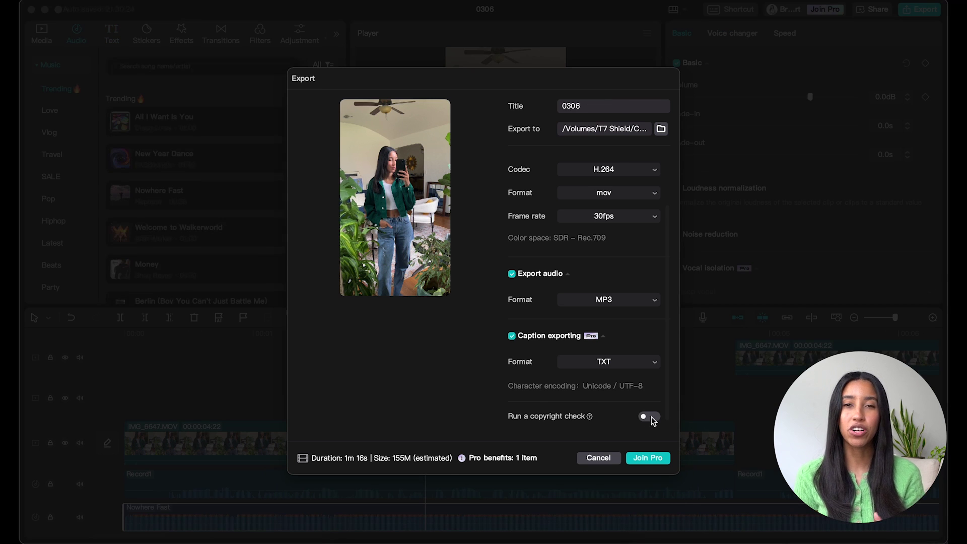
{"action": "left_click", "coordinate": [649, 416]}
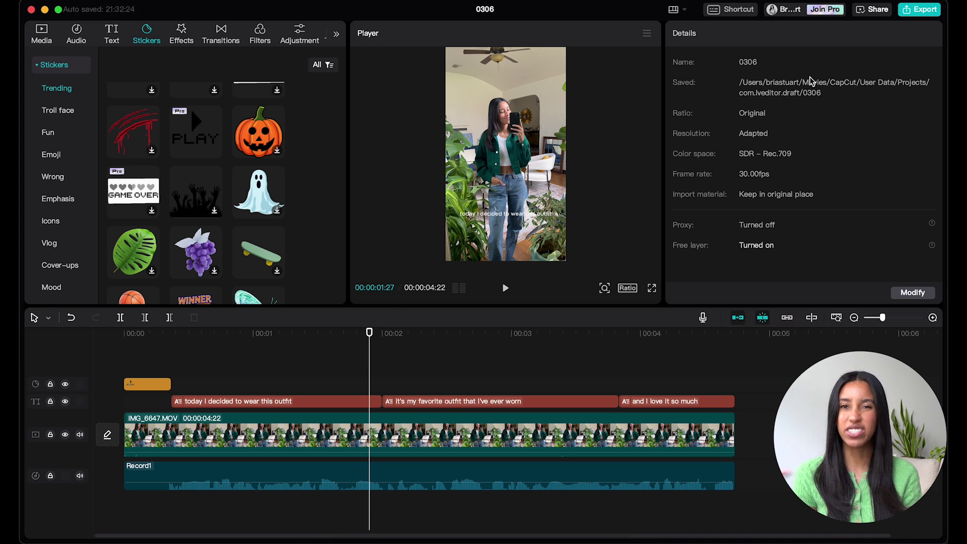
Delete the Pro sticker from the timeline, then export the video with current settings
{"action": "left_click", "coordinate": [917, 11]}
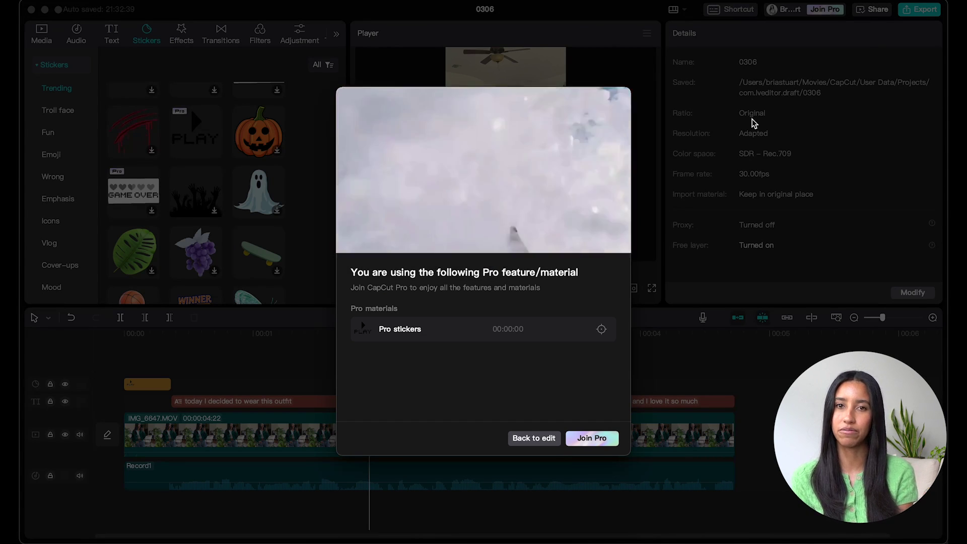
{"action": "left_click", "coordinate": [601, 329]}
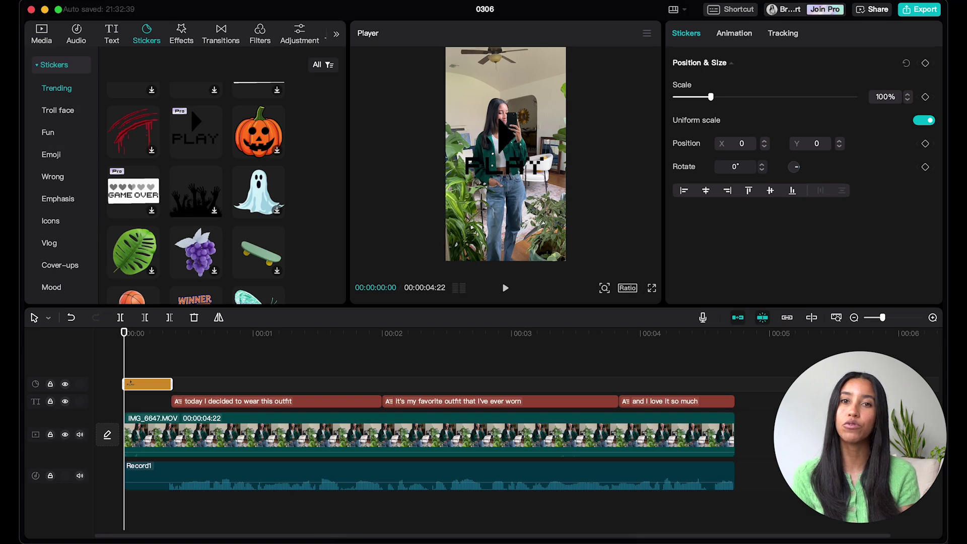
{"action": "key", "text": "Delete"}
{"action": "key", "text": "super+e"}
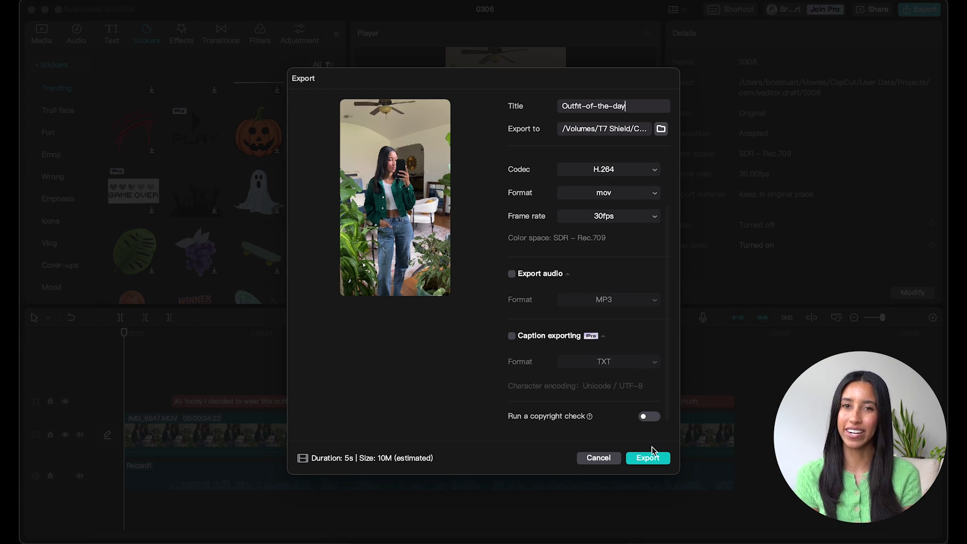
{"action": "left_click", "coordinate": [650, 459]}
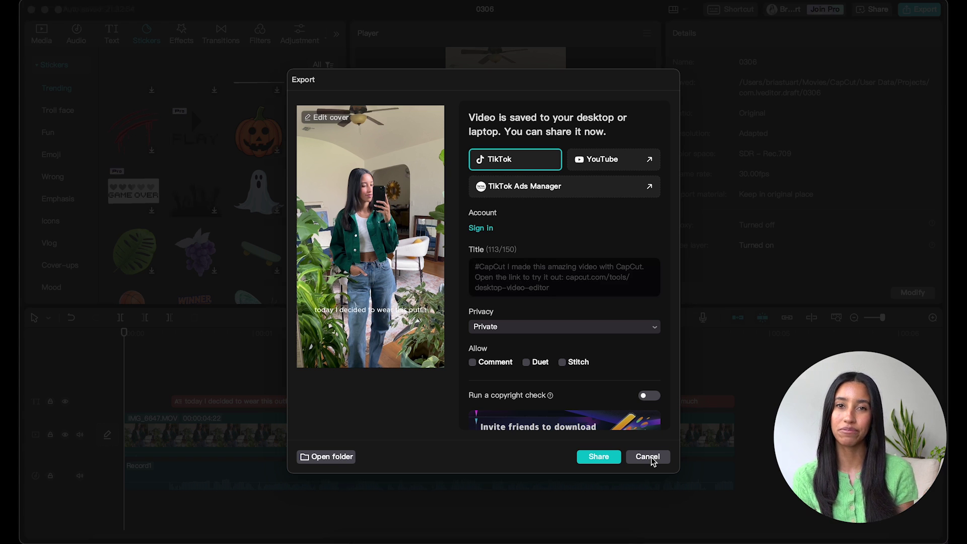
Retitle the TikTok post 'Just a little outfit of the day! Can never resist a denim moment.'
{"action": "left_click", "coordinate": [559, 286]}
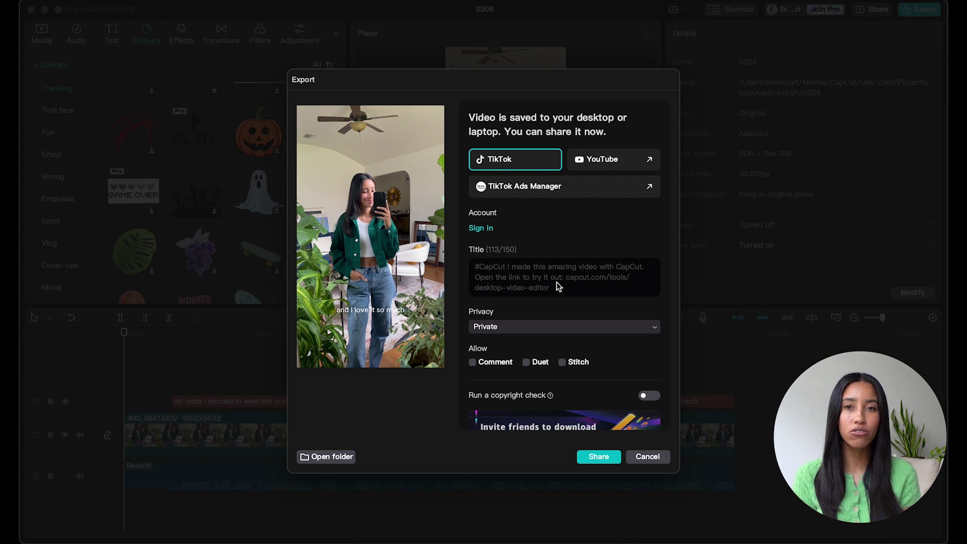
{"action": "key", "text": "super+a"}
{"action": "type", "text": "Just a little outfit of the day! "}
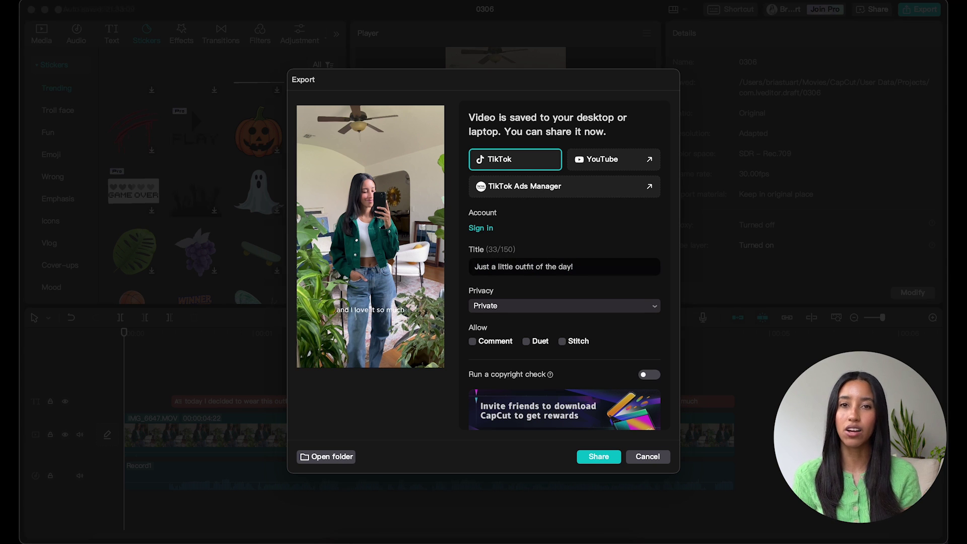
{"action": "type", "text": "Can never resist"}
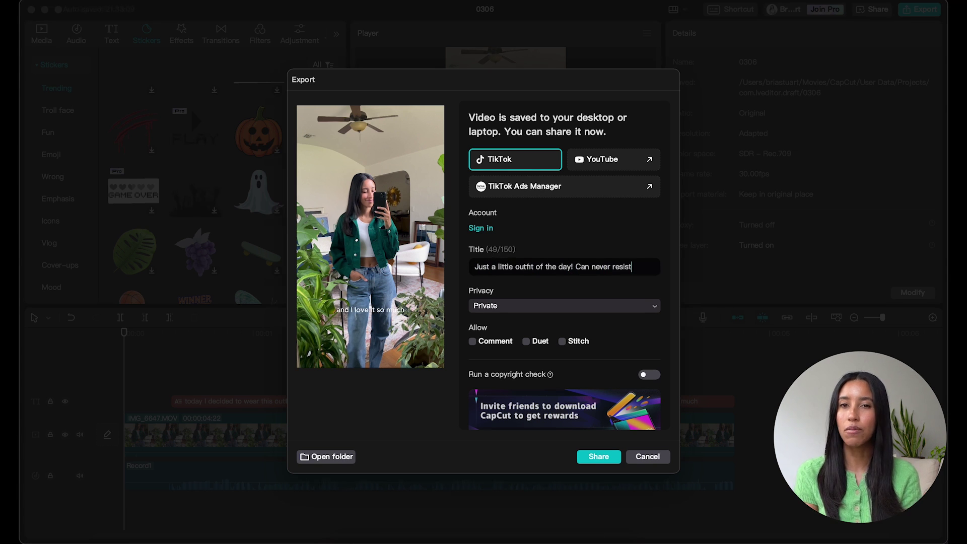
{"action": "type", "text": " a denim moment."}
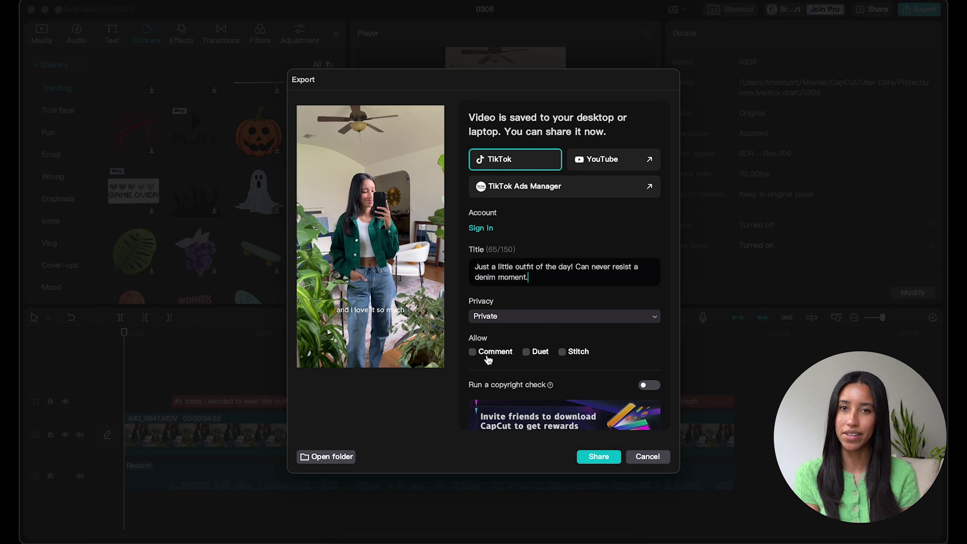
Allow Comment, Duet and Stitch on the TikTok post
{"action": "left_click", "coordinate": [473, 352]}
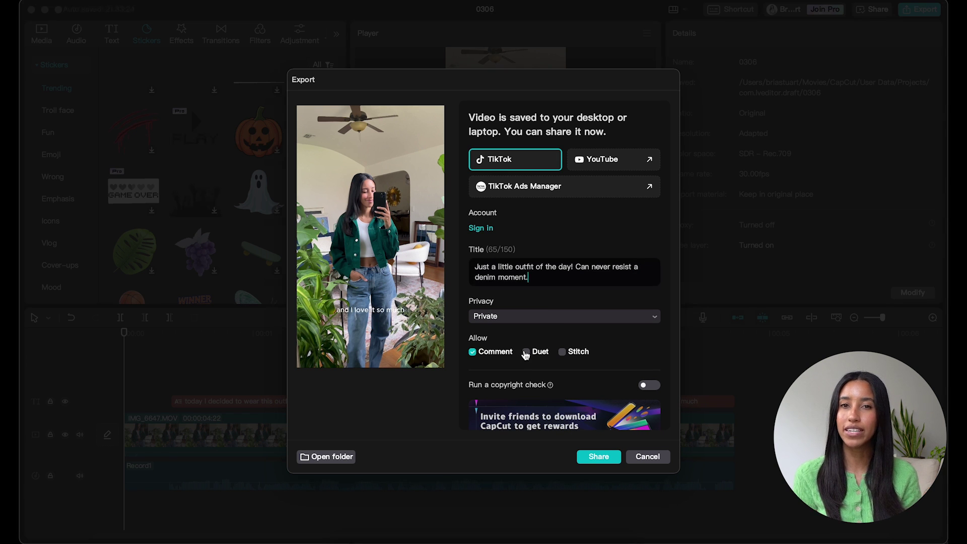
{"action": "left_click", "coordinate": [526, 352]}
{"action": "left_click", "coordinate": [563, 353]}
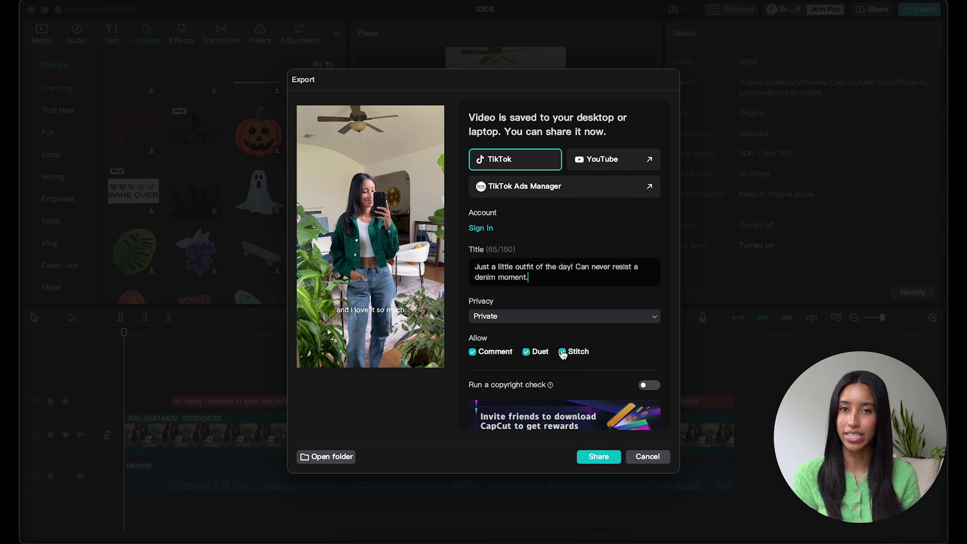